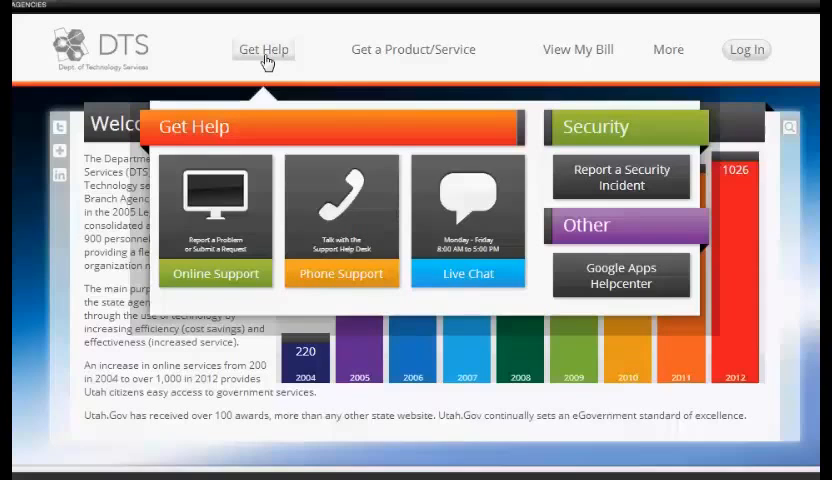
View the Phone Support page listing help desk numbers by agency.
{"action": "left_click", "coordinate": [334, 285]}
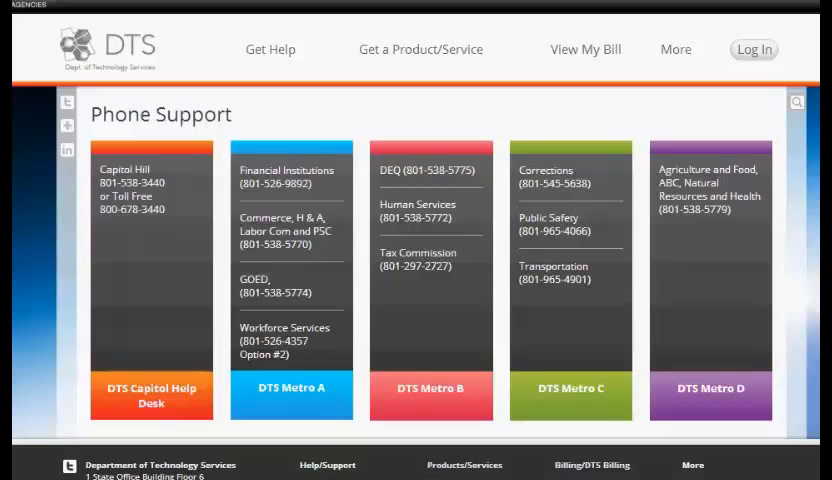
Go through Get Help and Online Support to the incident-reporting self-service portal.
{"action": "left_click", "coordinate": [273, 55]}
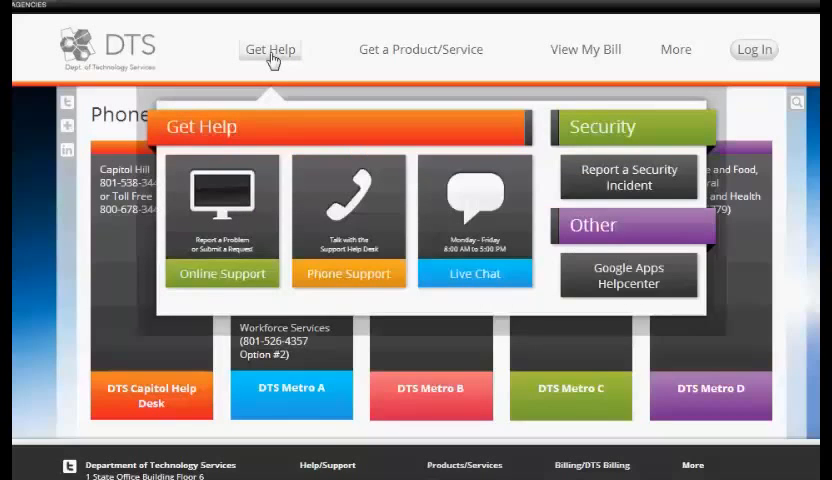
{"action": "left_click", "coordinate": [209, 276]}
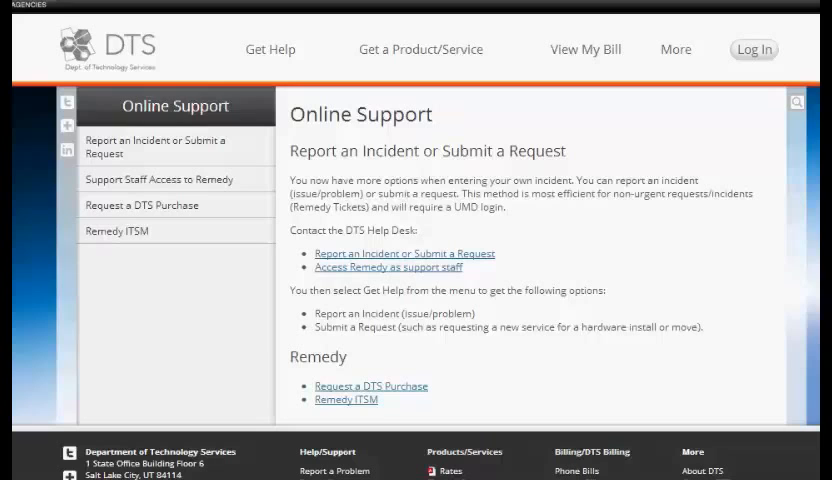
{"action": "left_click", "coordinate": [485, 255]}
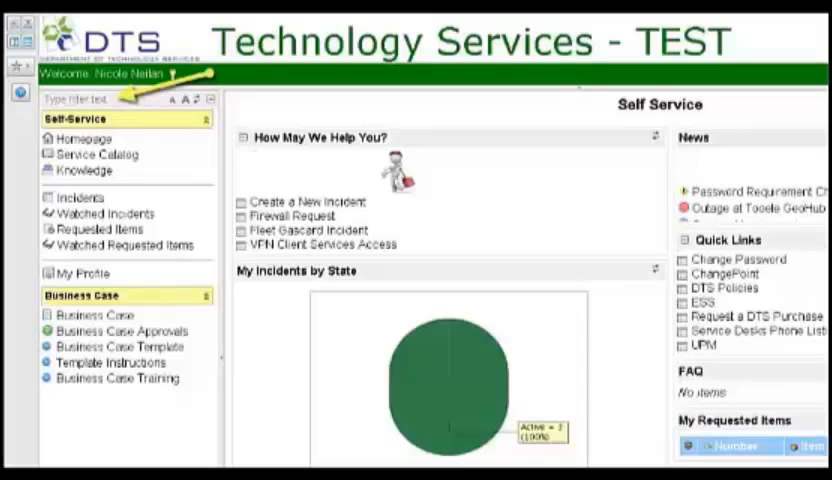
{"action": "type", "text": "incident"}
{"action": "key", "text": "Return"}
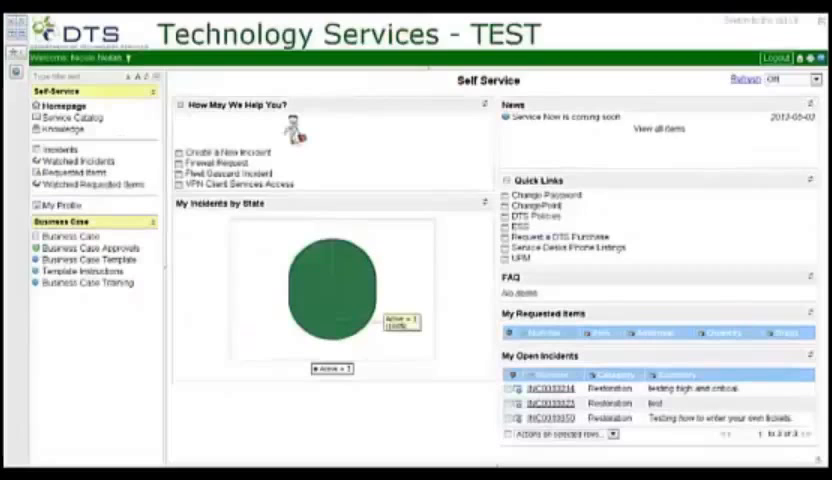
Go to the Service Catalog and list your own incidents.
{"action": "left_click", "coordinate": [72, 117]}
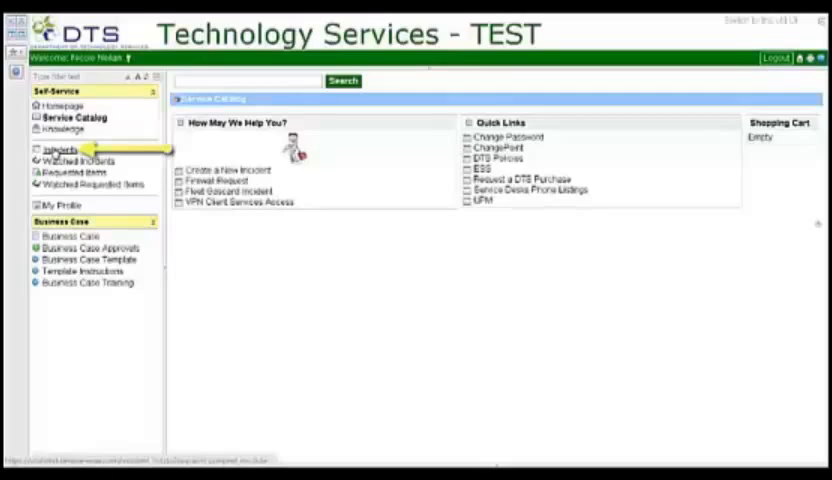
{"action": "left_click", "coordinate": [60, 149]}
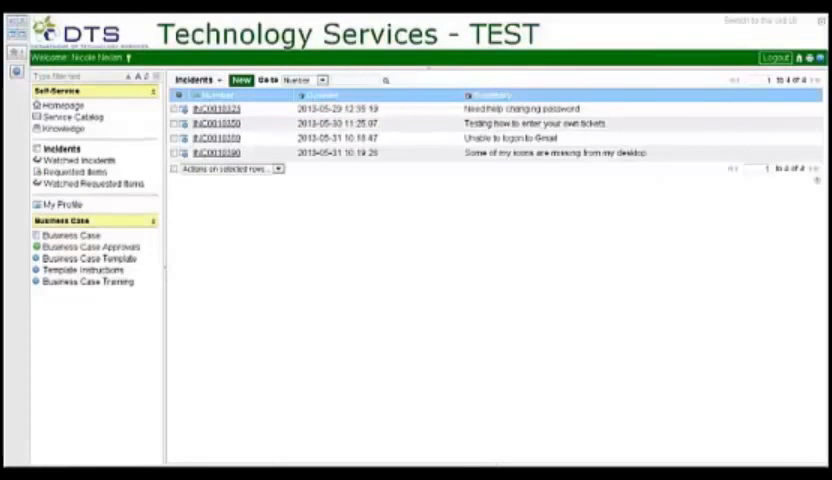
View the 'Need help changing password' incident, then show only watched incidents.
{"action": "left_click", "coordinate": [234, 111]}
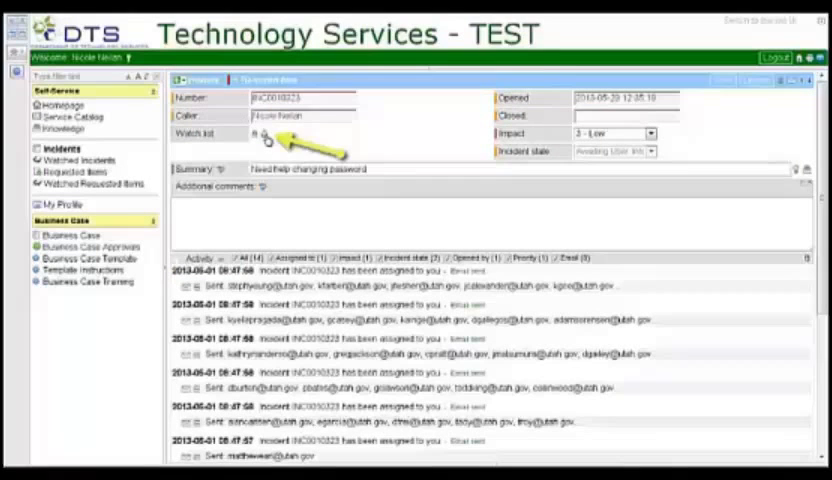
{"action": "left_click", "coordinate": [765, 82]}
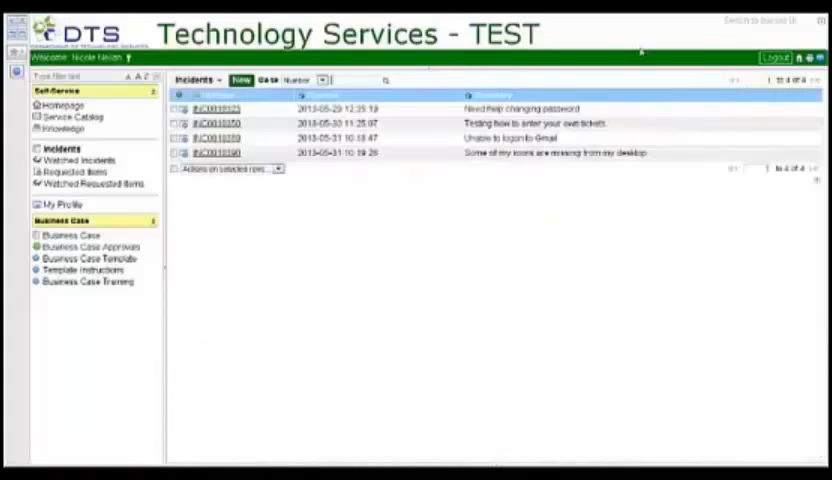
{"action": "left_click", "coordinate": [79, 160]}
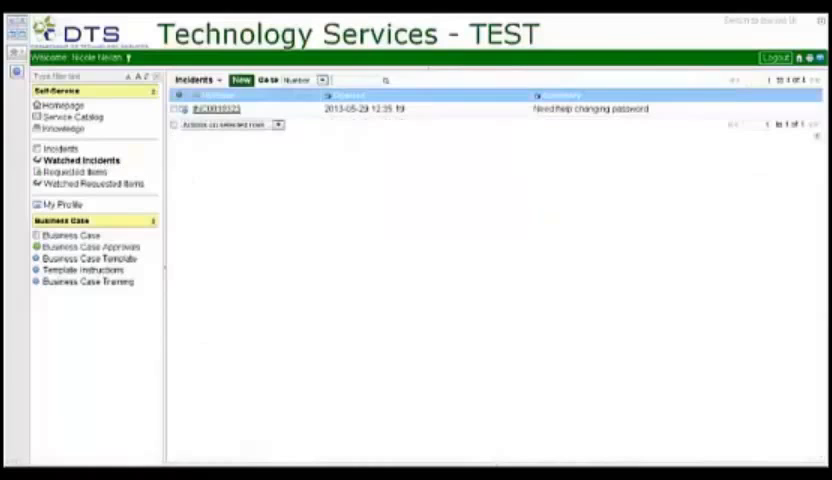
Remove yourself from the watch list of INC0010323 and save.
{"action": "left_click", "coordinate": [215, 110]}
{"action": "left_click", "coordinate": [303, 137]}
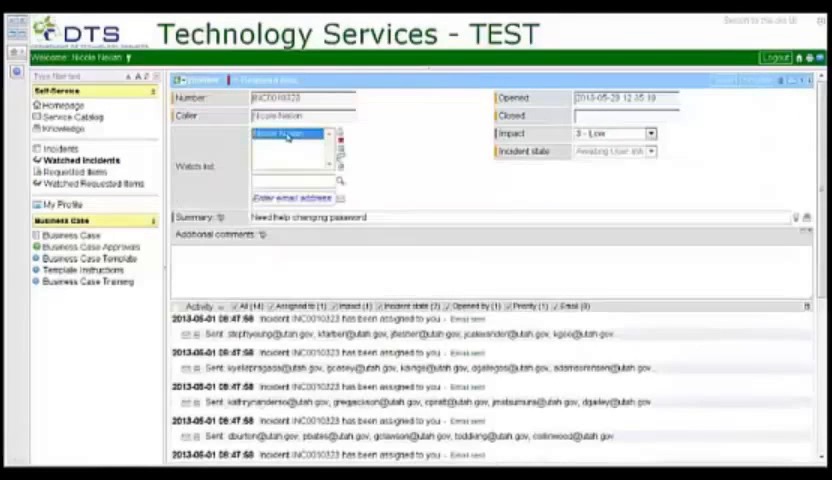
{"action": "left_click", "coordinate": [343, 143]}
{"action": "left_click", "coordinate": [762, 82]}
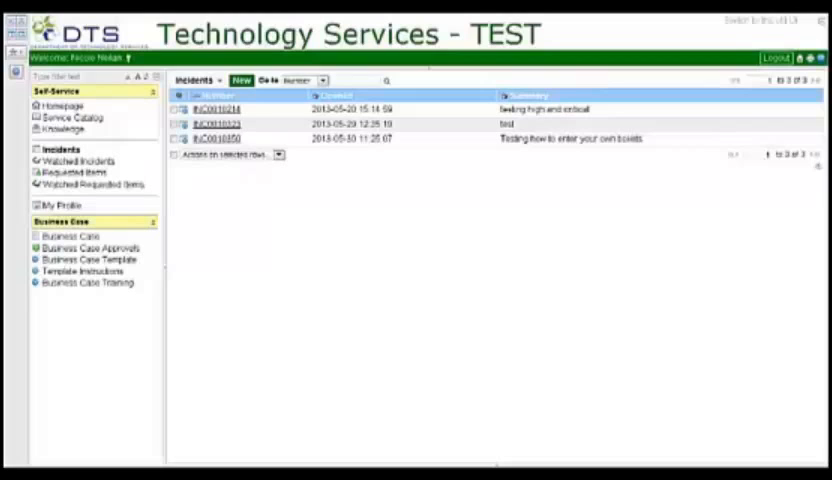
Review your profile details and notification preferences.
{"action": "left_click", "coordinate": [62, 205]}
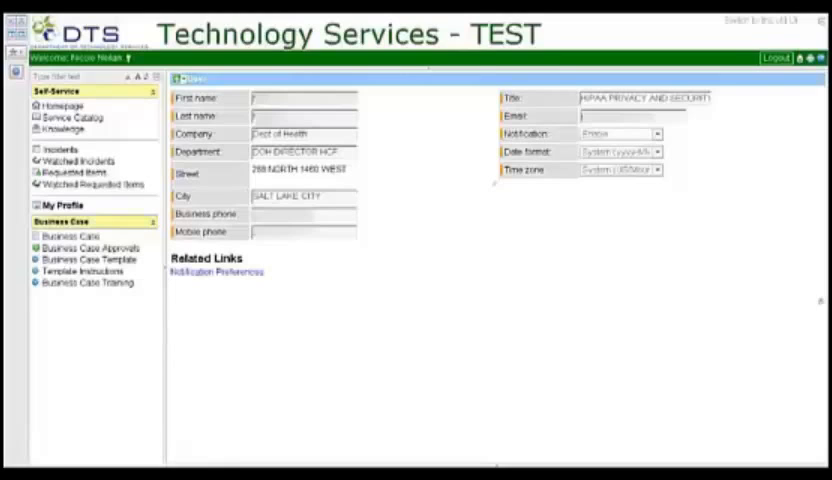
{"action": "left_click", "coordinate": [210, 272]}
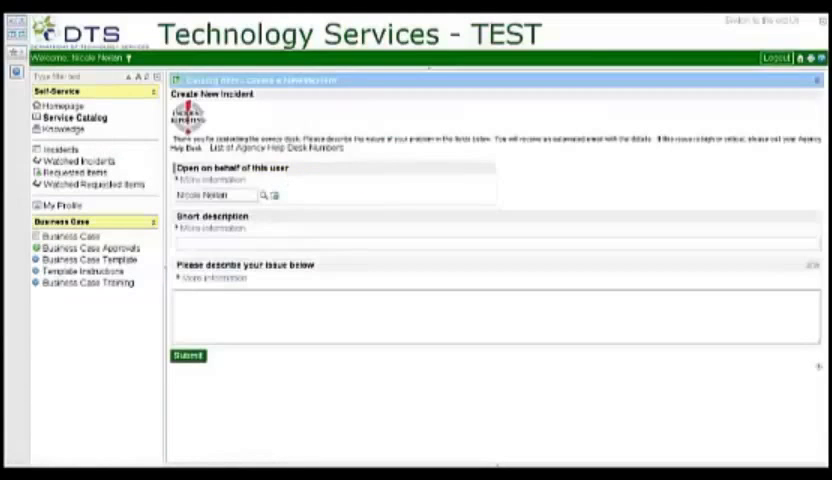
Enter the short description 'Testing how to enter your own tickets' and dismiss the attachments popup.
{"action": "left_click", "coordinate": [241, 242]}
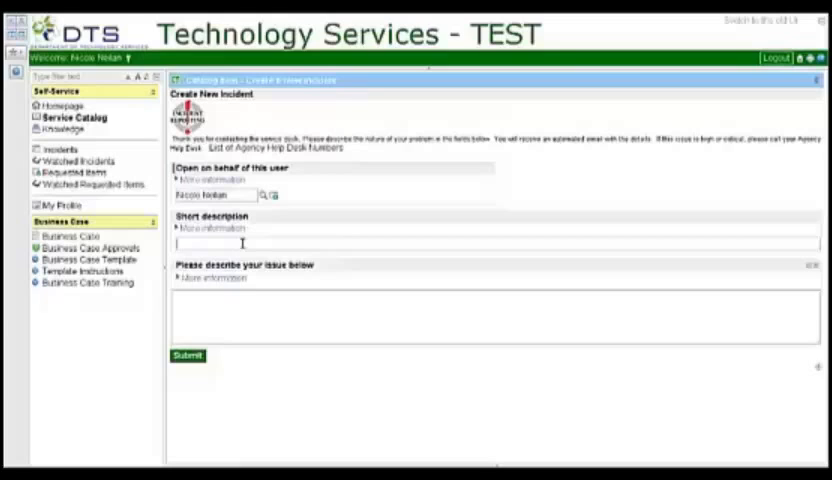
{"action": "type", "text": "Testing how"}
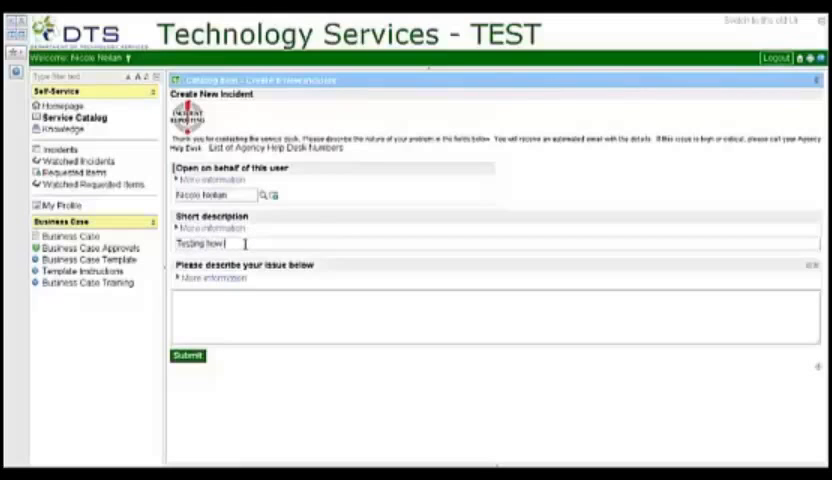
{"action": "type", "text": " to order"}
{"action": "type", "text": " your ow"}
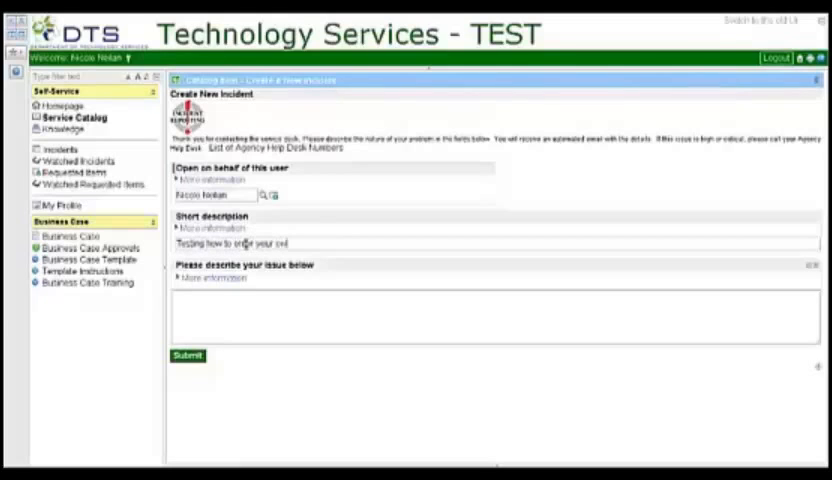
{"action": "type", "text": "n lcdets."}
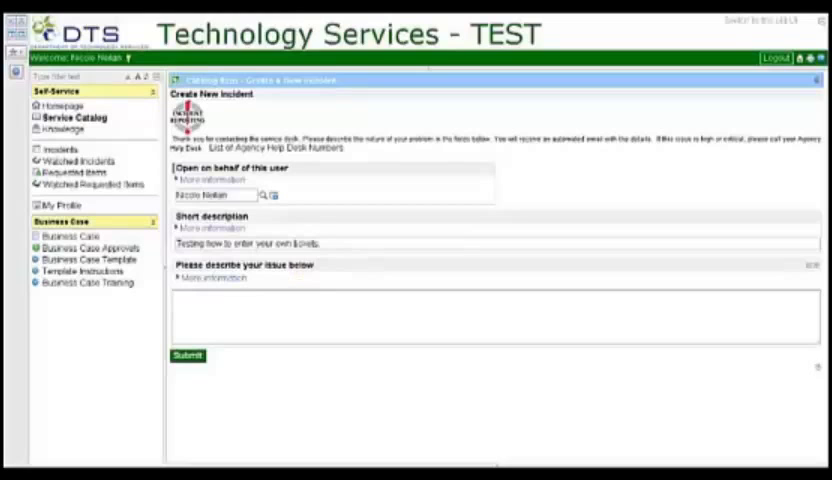
{"action": "left_click", "coordinate": [817, 81]}
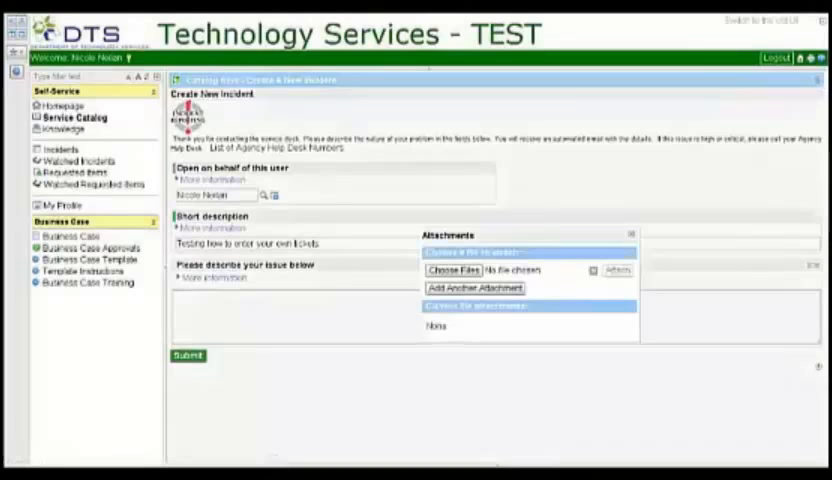
{"action": "left_click", "coordinate": [631, 235]}
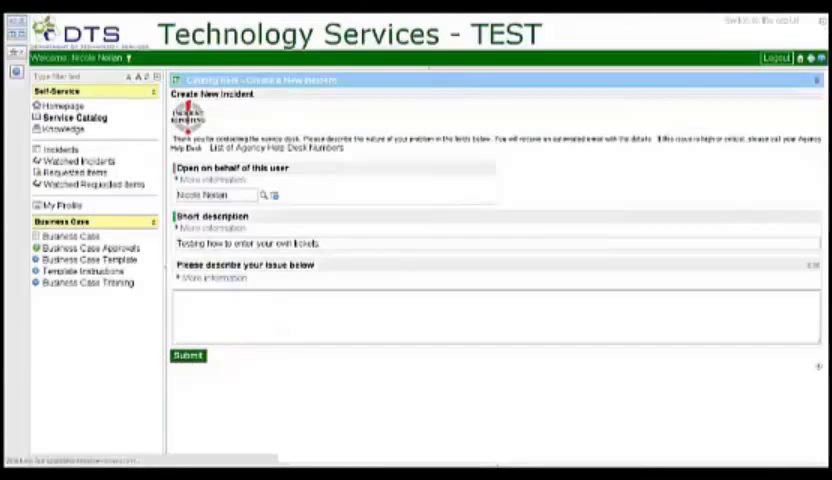
Submit the new incident and confirm it with Update.
{"action": "left_click", "coordinate": [188, 355]}
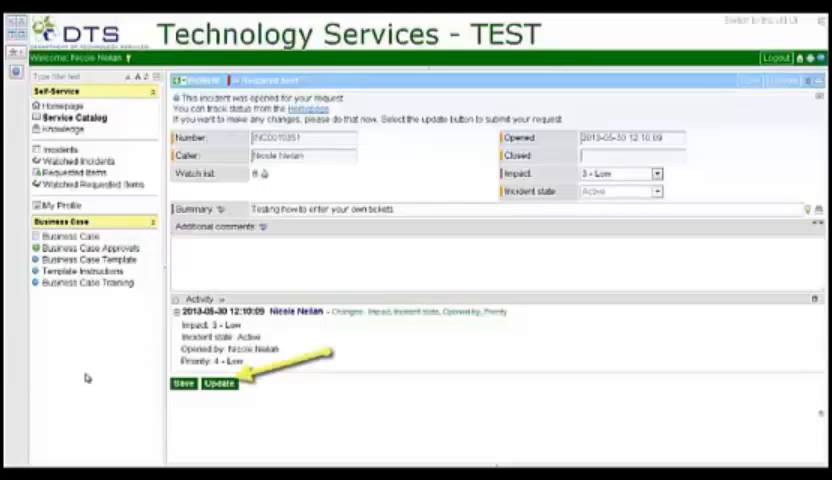
{"action": "left_click", "coordinate": [222, 385]}
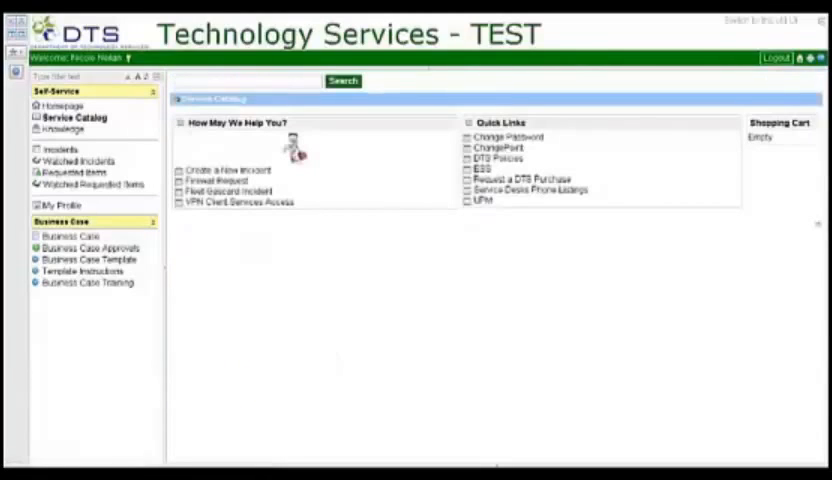